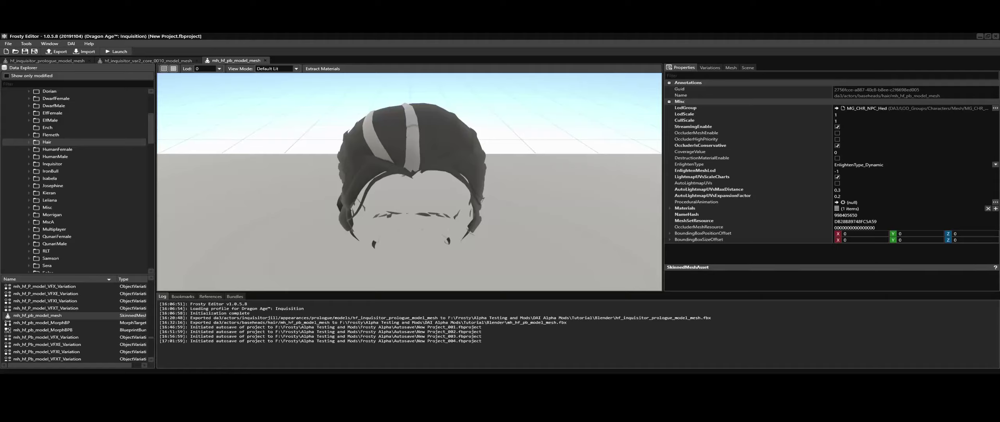
Drop down the Lod list for mh_hf_pb_model_mesh to show LODs 0–5.
{"action": "left_click", "coordinate": [217, 69]}
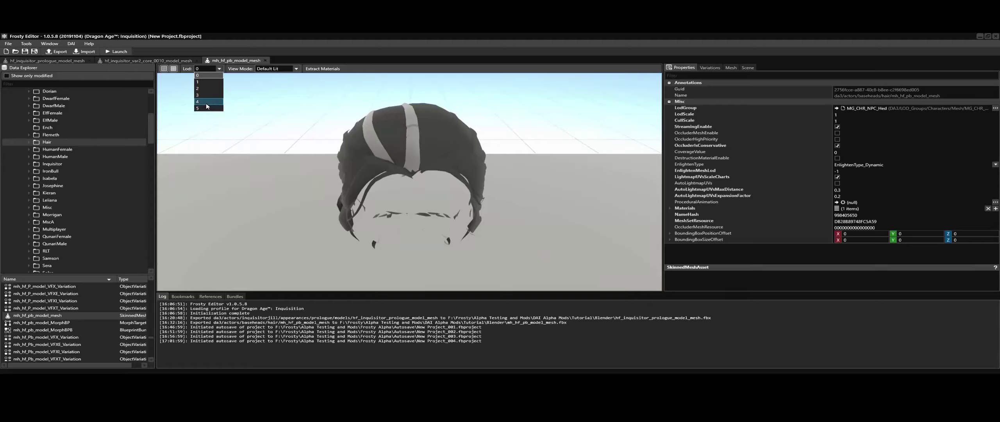
Expand Lods > [0] > Sections > [0] on the Mesh tab, then expand Materials under Properties.
{"action": "left_click", "coordinate": [309, 118]}
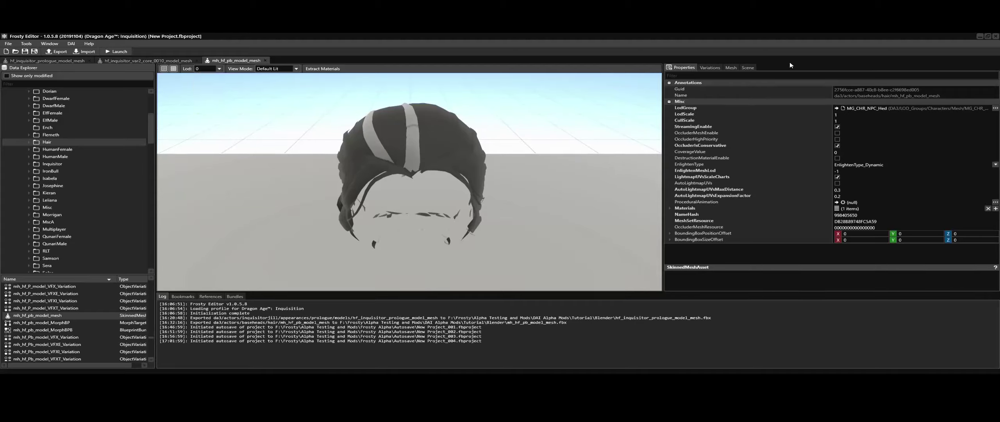
{"action": "left_click", "coordinate": [731, 67]}
{"action": "left_click", "coordinate": [670, 89]}
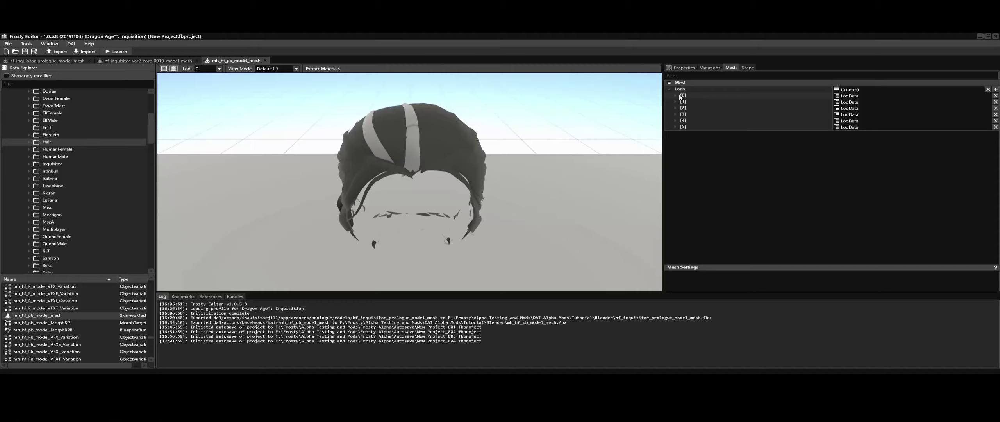
{"action": "left_click", "coordinate": [676, 95]}
{"action": "left_click", "coordinate": [681, 107]}
{"action": "left_click", "coordinate": [686, 115]}
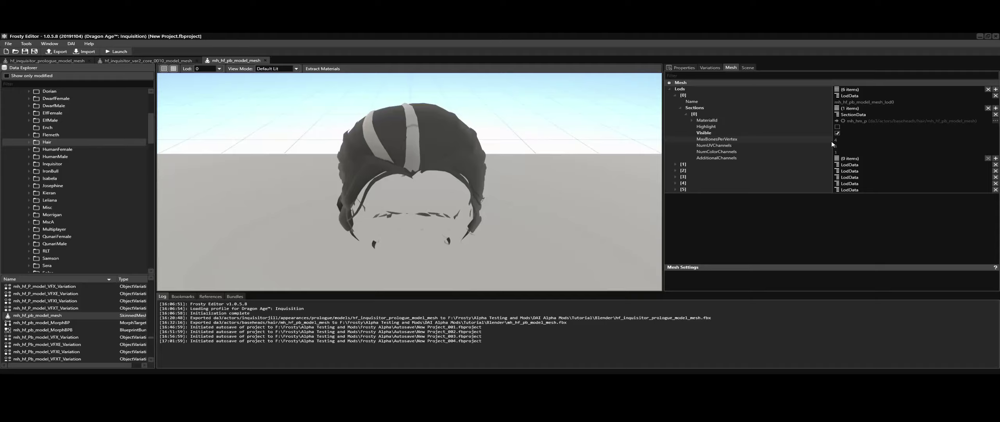
{"action": "left_click", "coordinate": [683, 68]}
{"action": "left_click", "coordinate": [671, 210]}
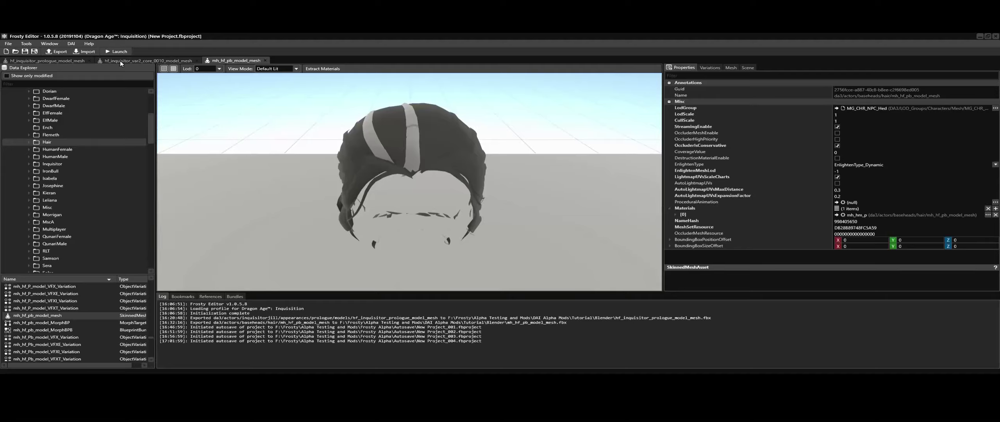
Switch to the hf_inquisitor_prologue_model_mesh tab showing the full Inquisitor armored body.
{"action": "left_click", "coordinate": [82, 61]}
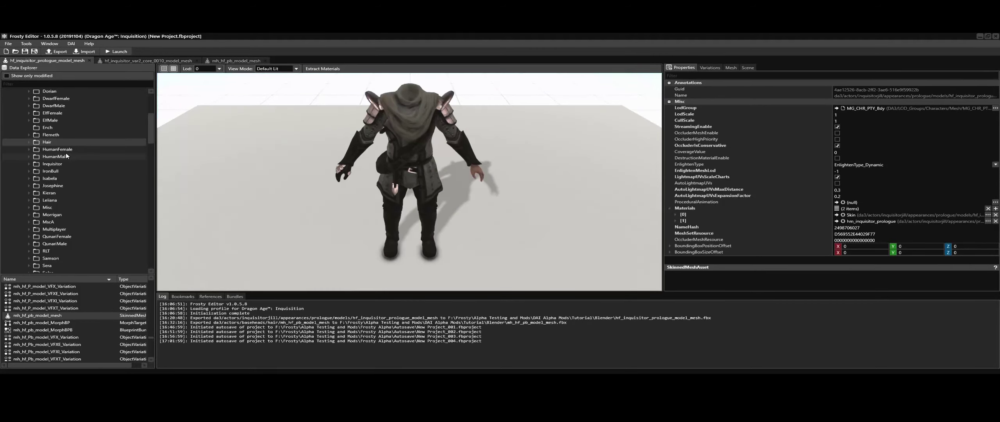
Expand InquisitorJim > Appearances > Prologue > Textures, then switch to the var2_core_0010 mesh tab.
{"action": "scroll", "coordinate": [66, 153], "scroll_direction": "down", "scroll_amount": 6}
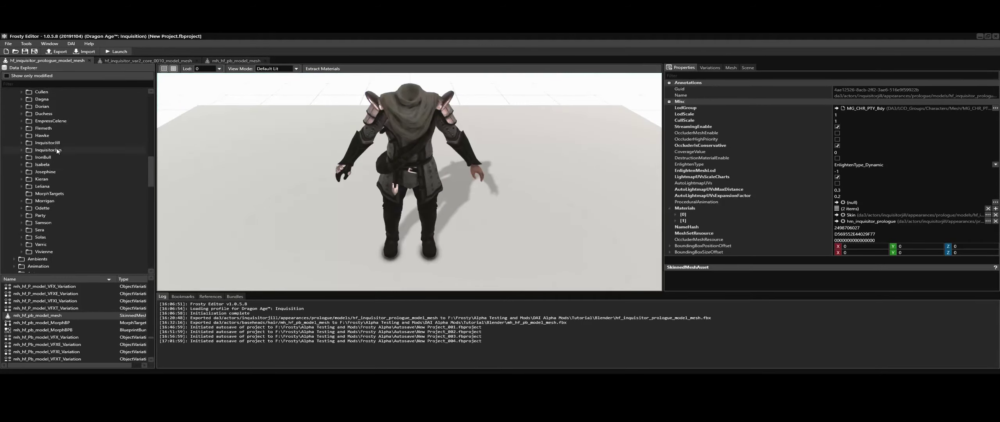
{"action": "double_click", "coordinate": [28, 150]}
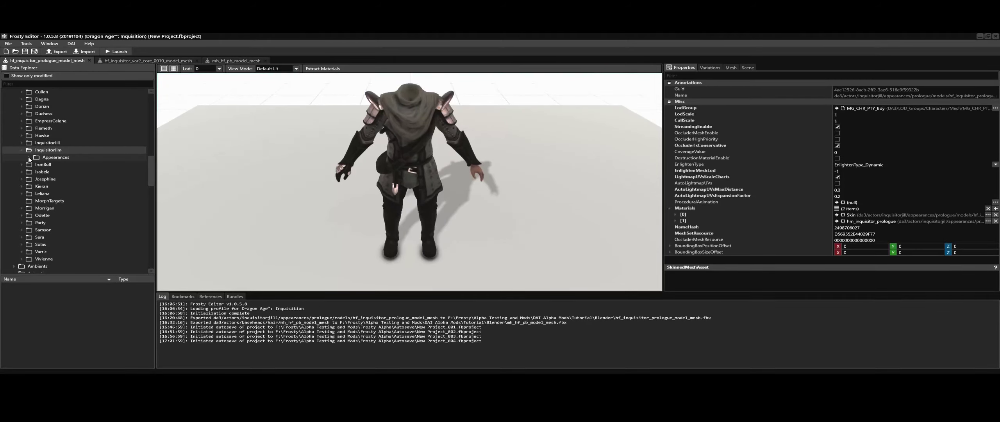
{"action": "left_click", "coordinate": [29, 158]}
{"action": "left_click", "coordinate": [36, 186]}
{"action": "left_click", "coordinate": [55, 201]}
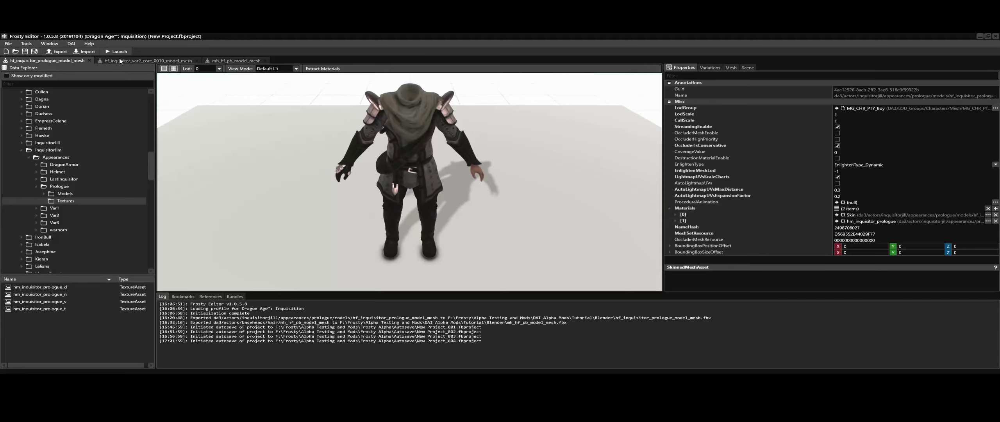
{"action": "left_click", "coordinate": [128, 60]}
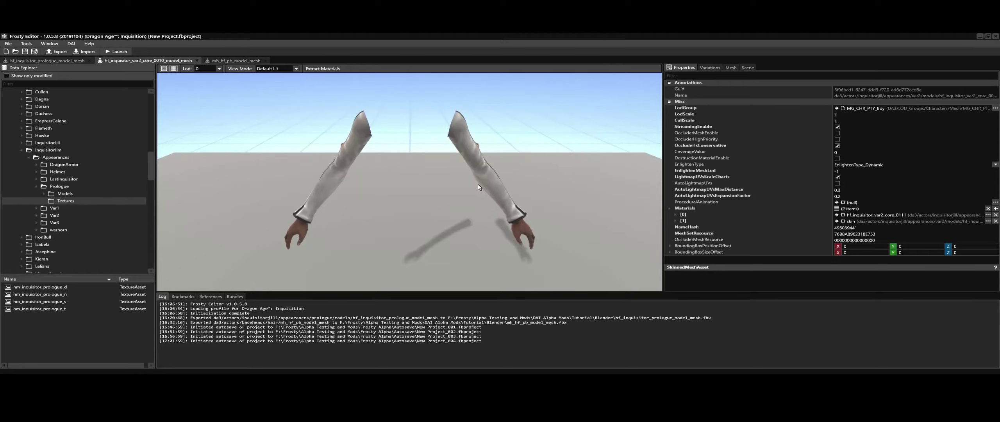
Import hf_inquisitor_prologue_model_mesh.fbx over the var2_core_0010 arm mesh with a Humanoid skeleton.
{"action": "left_click", "coordinate": [51, 61]}
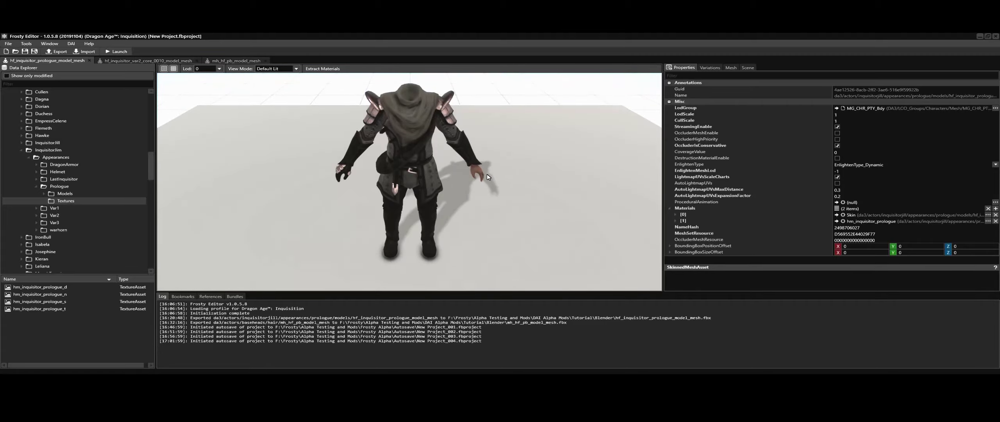
{"action": "left_click", "coordinate": [166, 61]}
{"action": "left_click", "coordinate": [84, 51]}
{"action": "double_click", "coordinate": [129, 88]}
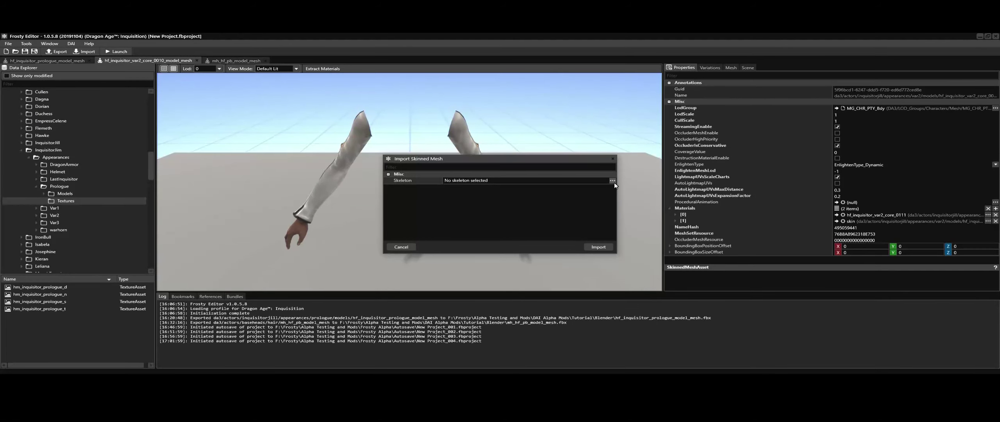
{"action": "left_click", "coordinate": [466, 181]}
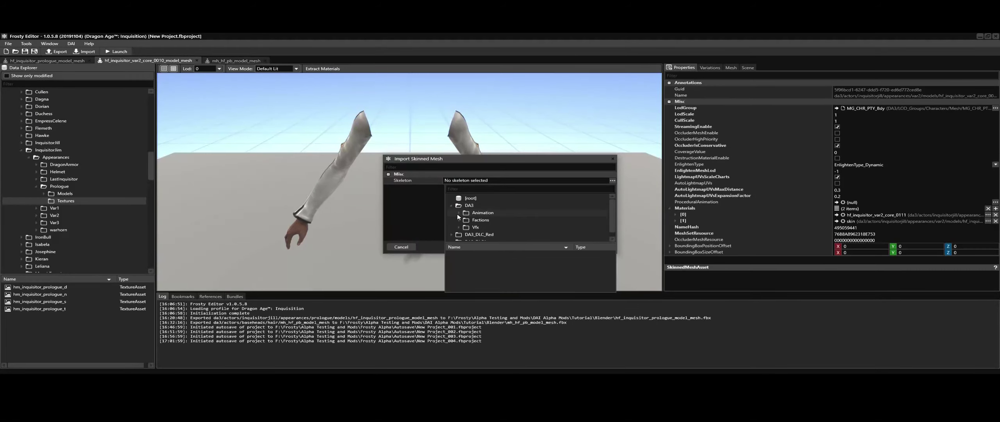
{"action": "left_click", "coordinate": [466, 221]}
{"action": "scroll", "coordinate": [470, 229], "scroll_direction": "down", "scroll_amount": 2}
{"action": "left_click", "coordinate": [475, 224]}
{"action": "left_click", "coordinate": [508, 254]}
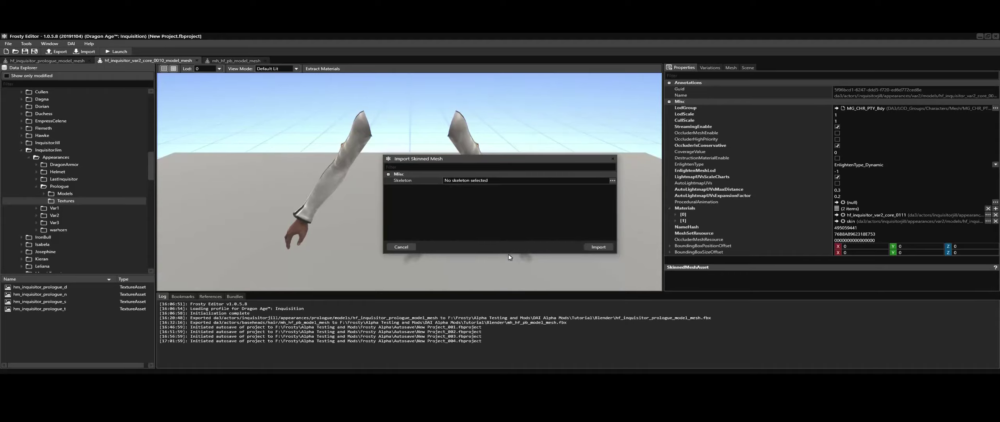
{"action": "left_click", "coordinate": [598, 247]}
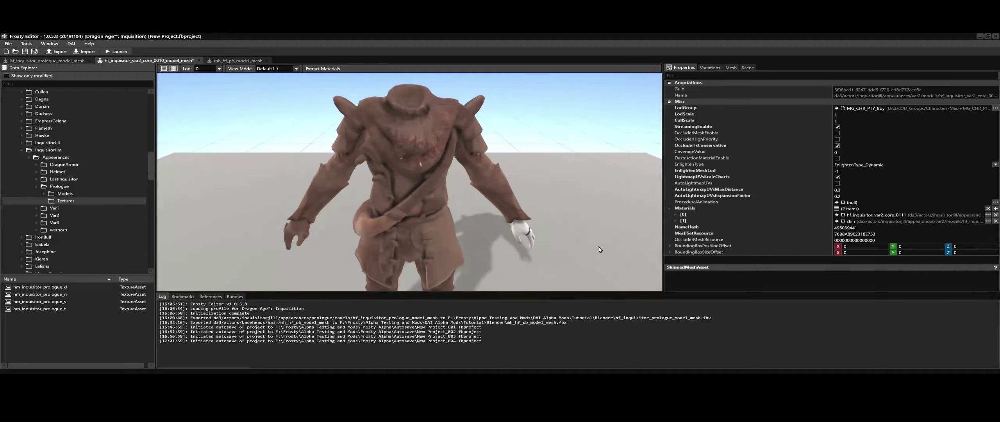
Expand InquisitorJill's appearances, select the Var2 Models folder, and scroll to the 0010 entries.
{"action": "scroll", "coordinate": [531, 195], "scroll_direction": "down", "scroll_amount": 3}
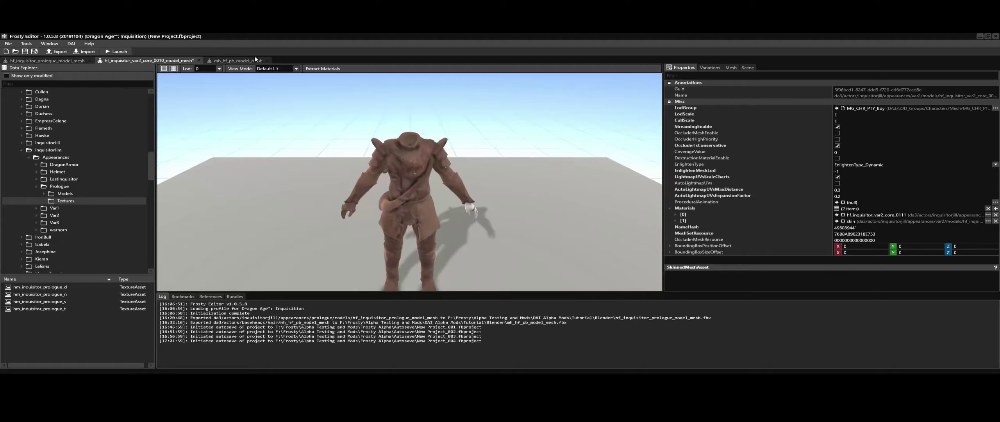
{"action": "scroll", "coordinate": [76, 156], "scroll_direction": "up", "scroll_amount": 2}
{"action": "left_click", "coordinate": [21, 191]}
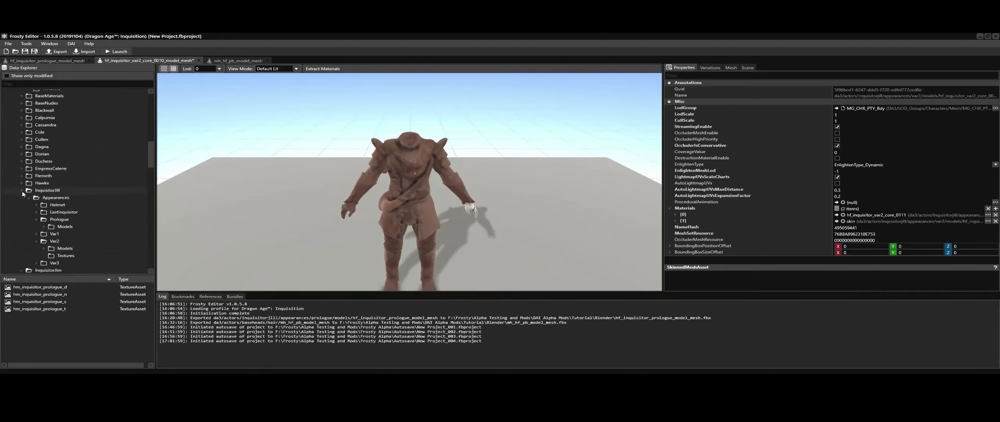
{"action": "left_click", "coordinate": [65, 226]}
{"action": "scroll", "coordinate": [79, 314], "scroll_direction": "up", "scroll_amount": 4}
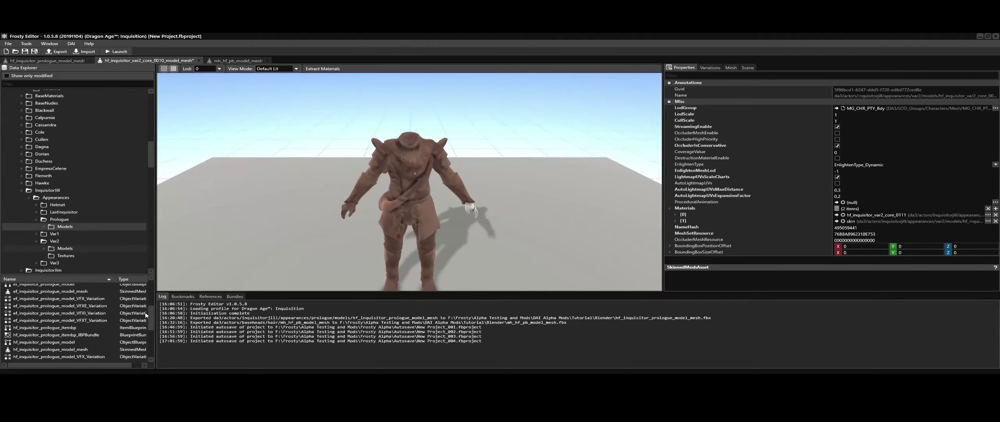
{"action": "key", "text": "Down"}
{"action": "key", "text": "Down"}
{"action": "key", "text": "Down"}
{"action": "left_click_drag", "start_coordinate": [152, 282], "coordinate": [154, 314]}
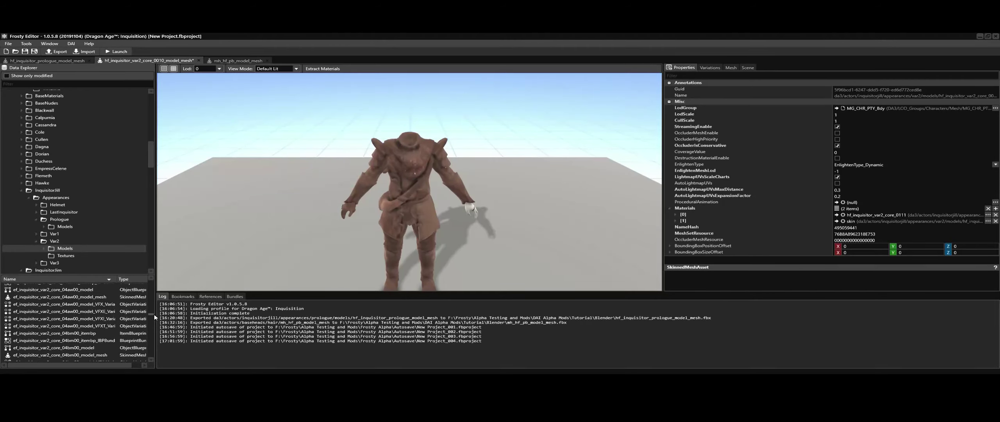
{"action": "left_click_drag", "start_coordinate": [154, 314], "coordinate": [154, 321]}
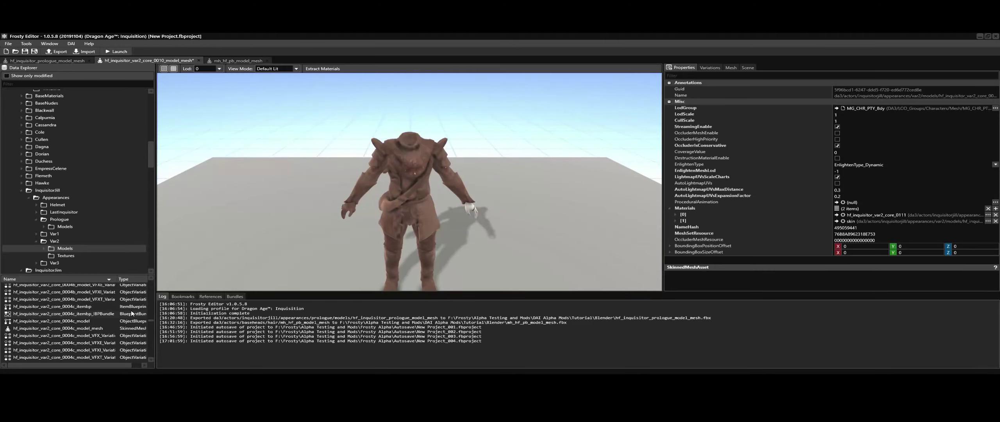
{"action": "scroll", "coordinate": [133, 310], "scroll_direction": "down", "scroll_amount": 3}
Revert hf_inquisitor_var2_core_0010_model_mesh, reopen it, and expand its Materials list.
{"action": "right_click", "coordinate": [109, 312]}
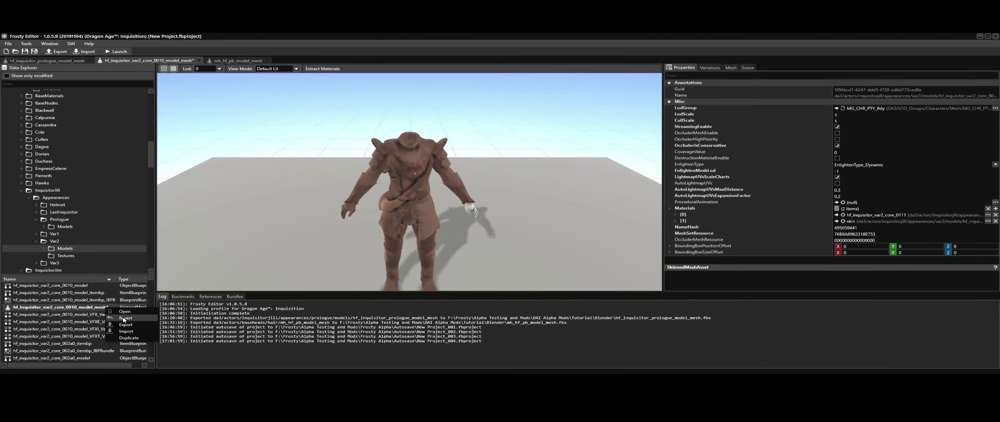
{"action": "left_click", "coordinate": [126, 317]}
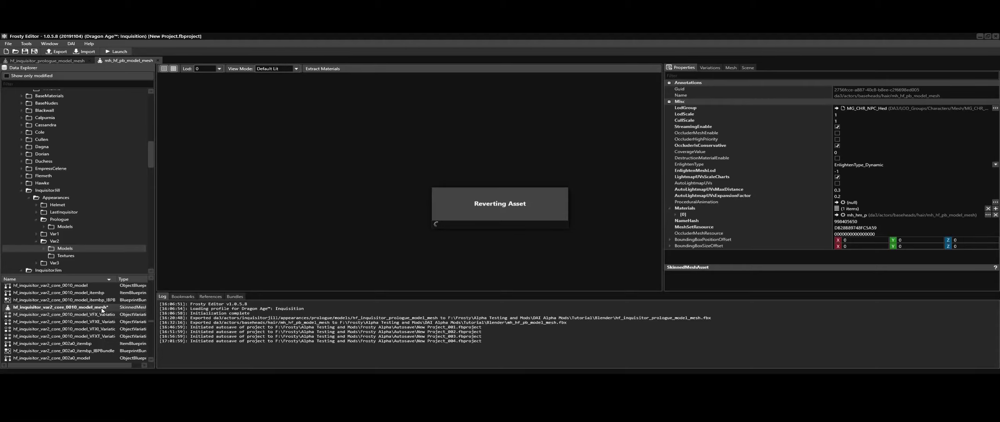
{"action": "double_click", "coordinate": [100, 308]}
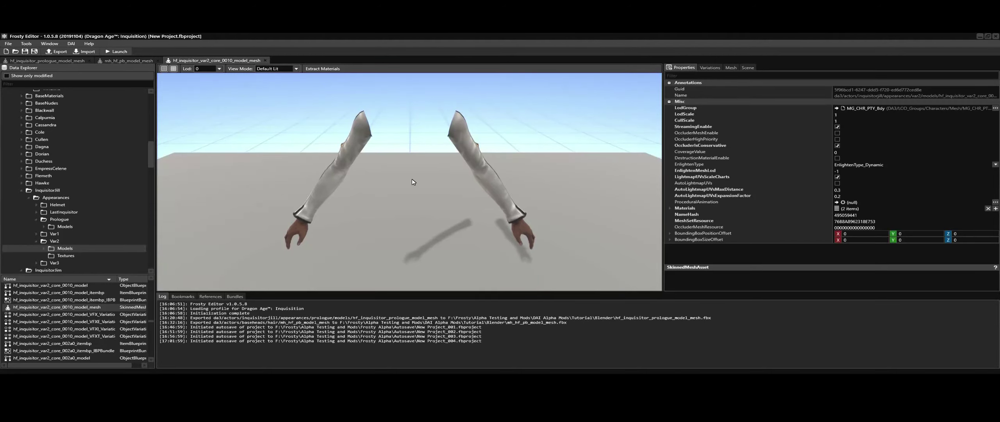
{"action": "left_click", "coordinate": [670, 208]}
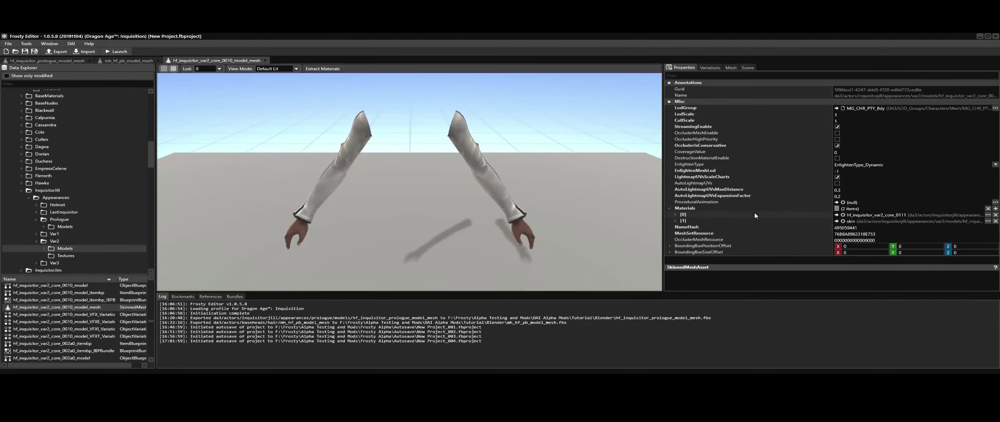
Open the Mesh Export Settings for the reverted arm mesh (FBX_2012, Meters).
{"action": "left_click", "coordinate": [57, 51]}
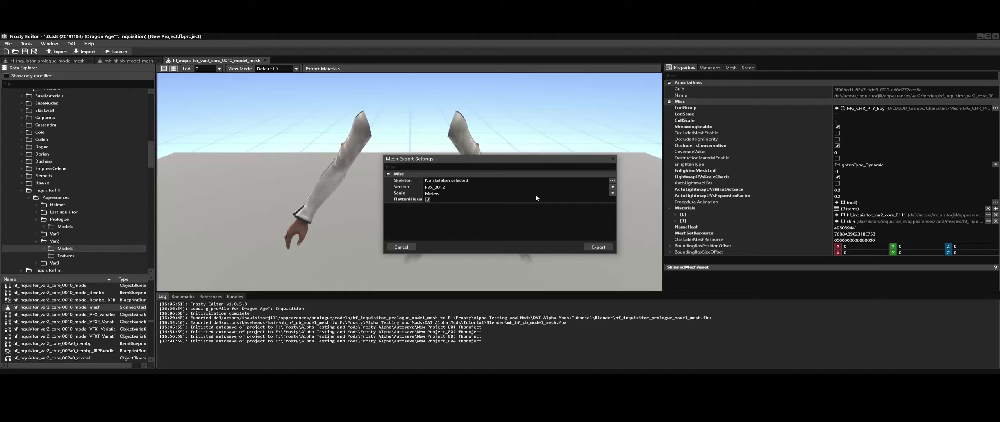
Keep Meters as the export scale and choose Human/AdultFemale hf_skeleton as the export skeleton.
{"action": "left_click", "coordinate": [480, 193]}
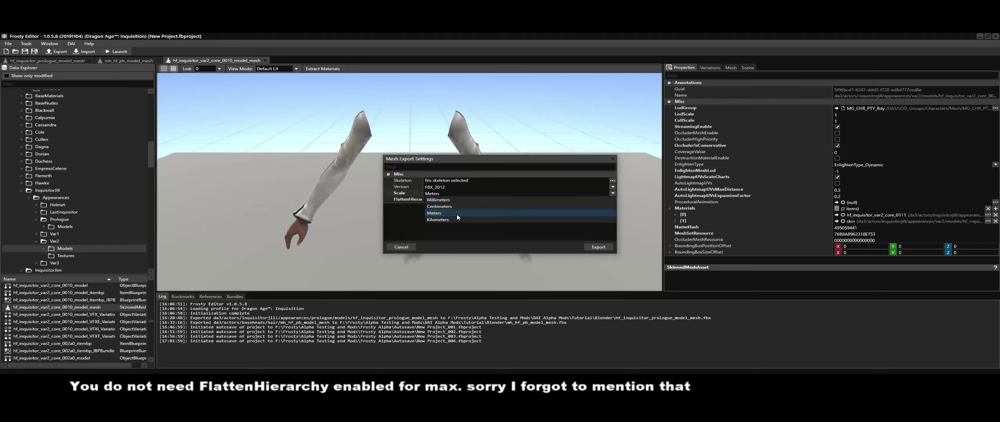
{"action": "left_click", "coordinate": [405, 221]}
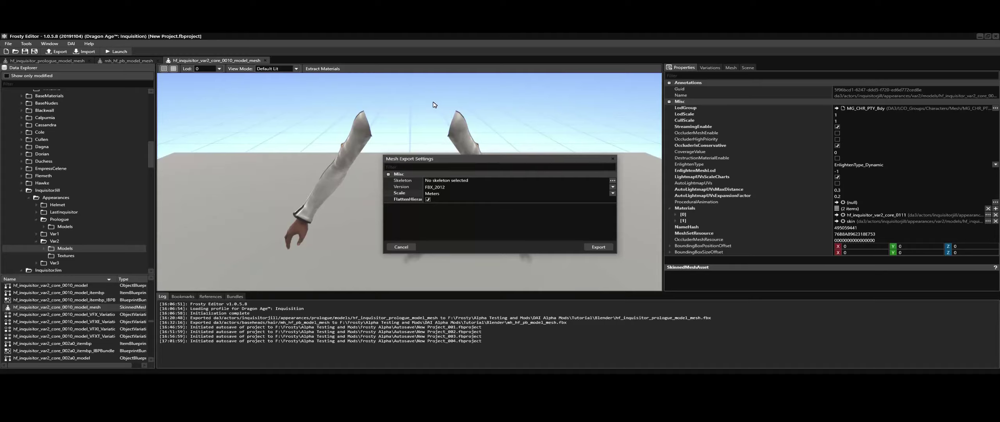
{"action": "left_click", "coordinate": [613, 181]}
{"action": "left_click", "coordinate": [432, 206]}
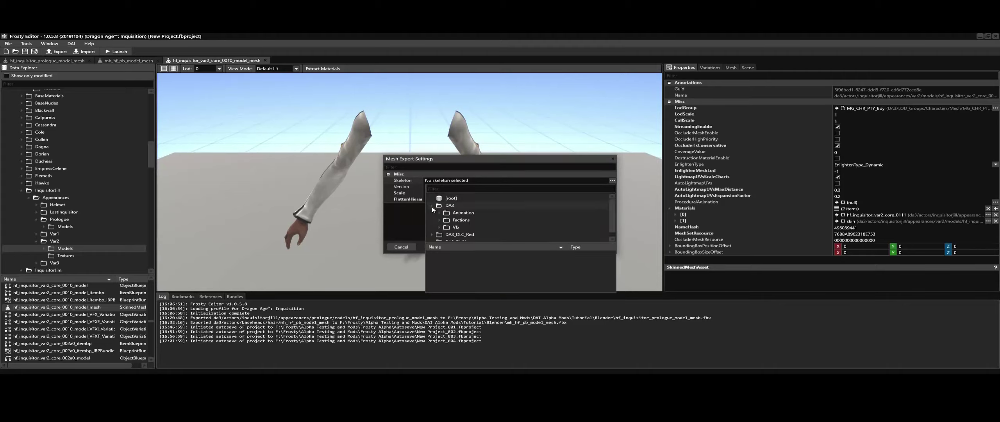
{"action": "left_click", "coordinate": [439, 213]}
{"action": "left_click", "coordinate": [445, 221]}
{"action": "scroll", "coordinate": [480, 215], "scroll_direction": "down", "scroll_amount": 3}
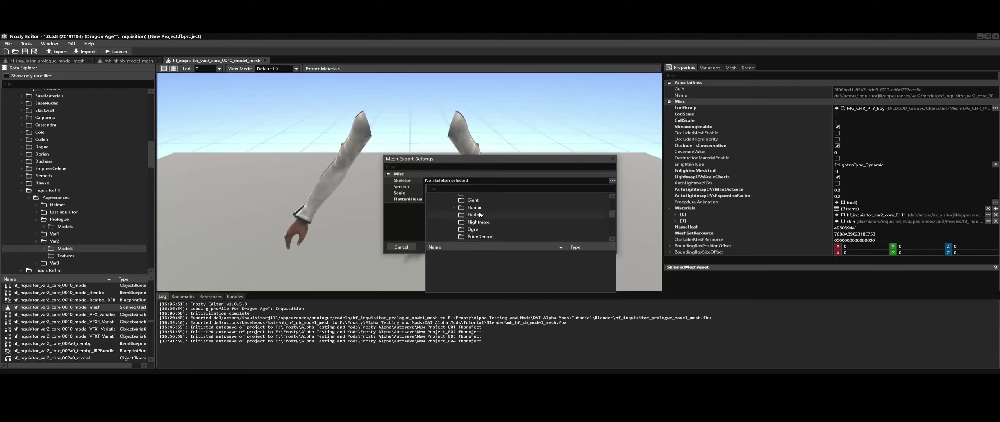
{"action": "left_click", "coordinate": [454, 207]}
{"action": "left_click", "coordinate": [492, 214]}
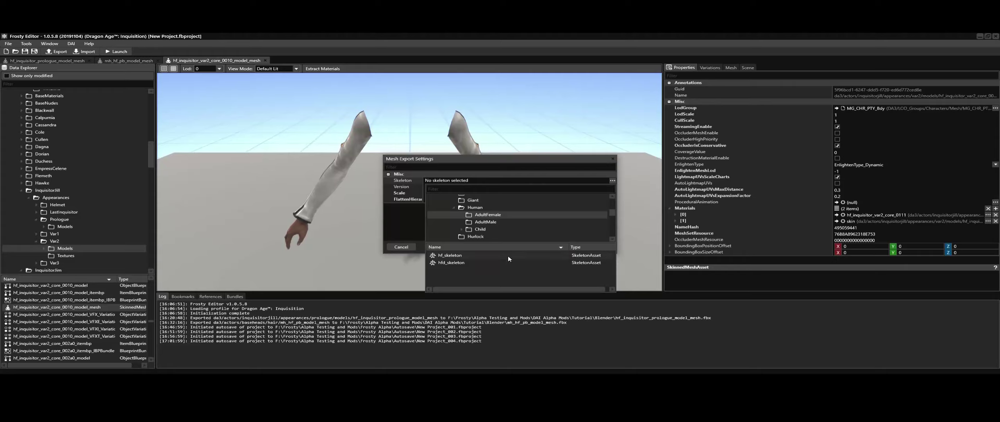
{"action": "left_click", "coordinate": [447, 256]}
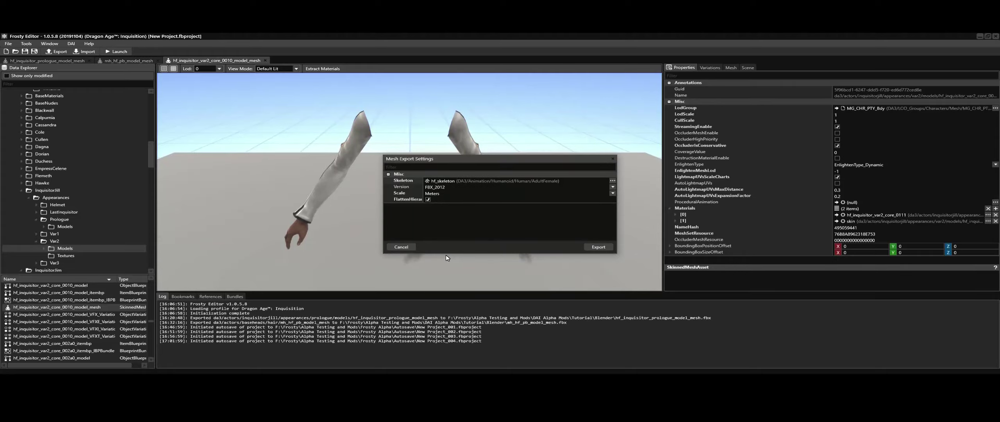
Export to hf_inquisitor_var2_core_0010_model_mesh.fbx, replacing the existing file, and load it for re-import.
{"action": "left_click", "coordinate": [598, 248]}
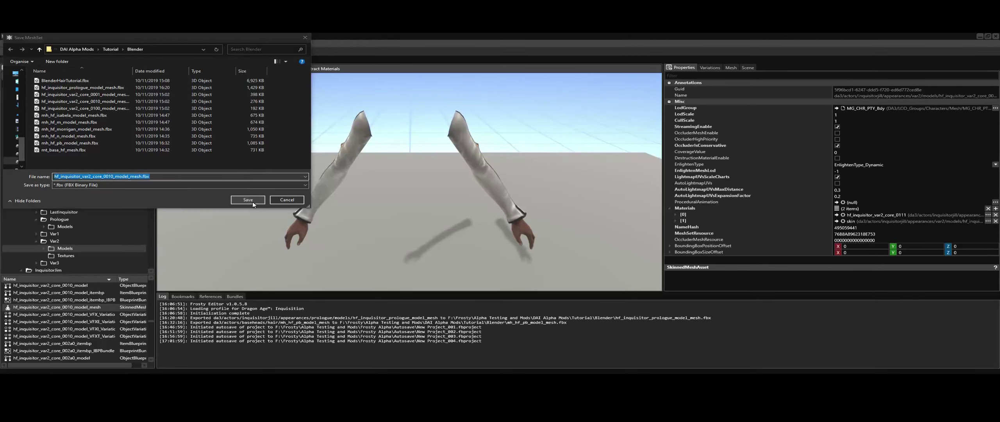
{"action": "left_click", "coordinate": [253, 202]}
{"action": "left_click", "coordinate": [531, 234]}
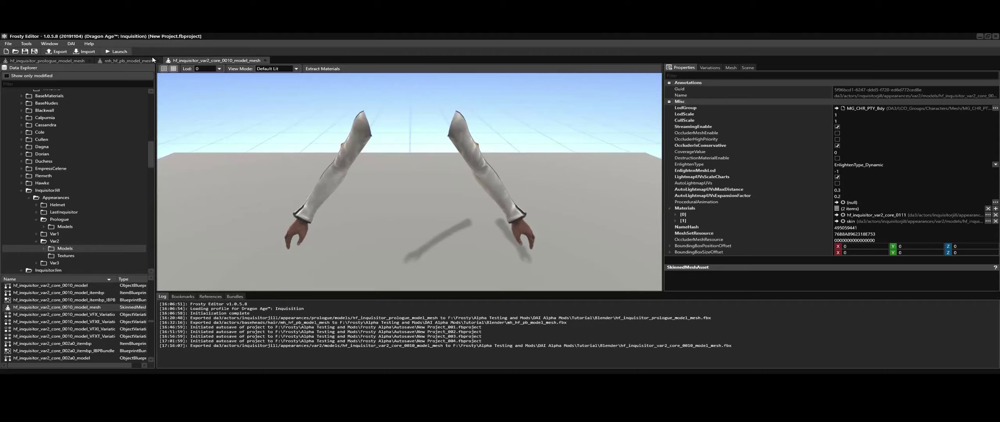
{"action": "left_click", "coordinate": [84, 51]}
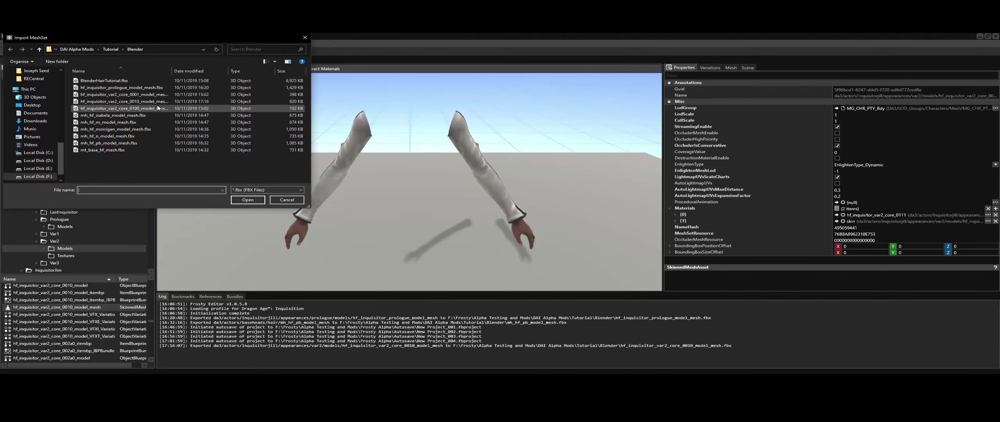
{"action": "double_click", "coordinate": [157, 101]}
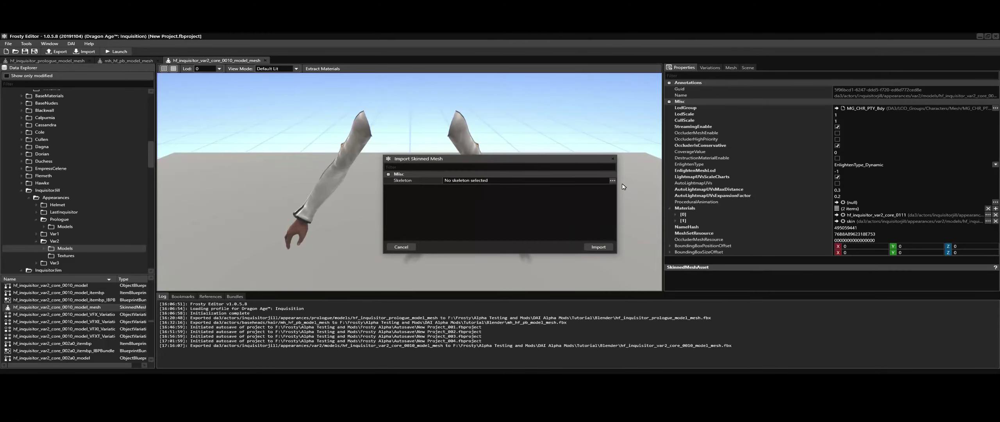
Browse the Dwarf, Elf and Qunari adult skeletons in the import skeleton picker.
{"action": "left_click", "coordinate": [613, 181]}
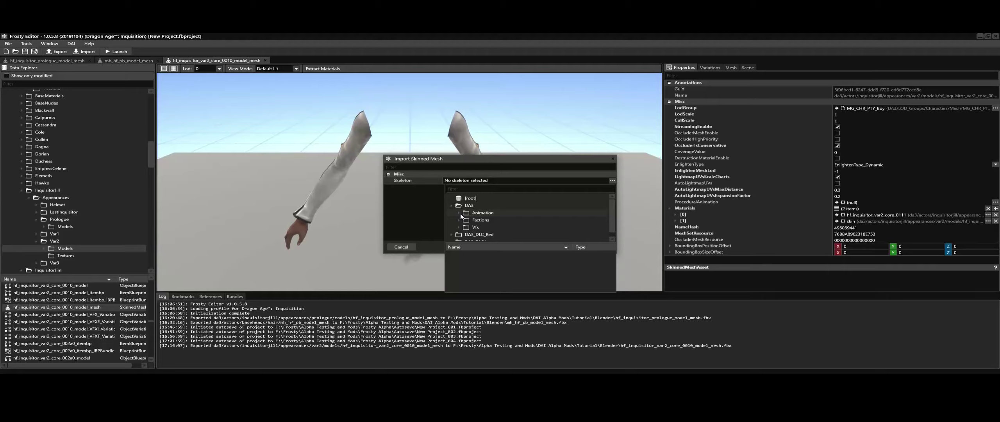
{"action": "left_click", "coordinate": [460, 213]}
{"action": "scroll", "coordinate": [502, 216], "scroll_direction": "down", "scroll_amount": 3}
{"action": "left_click", "coordinate": [474, 211]}
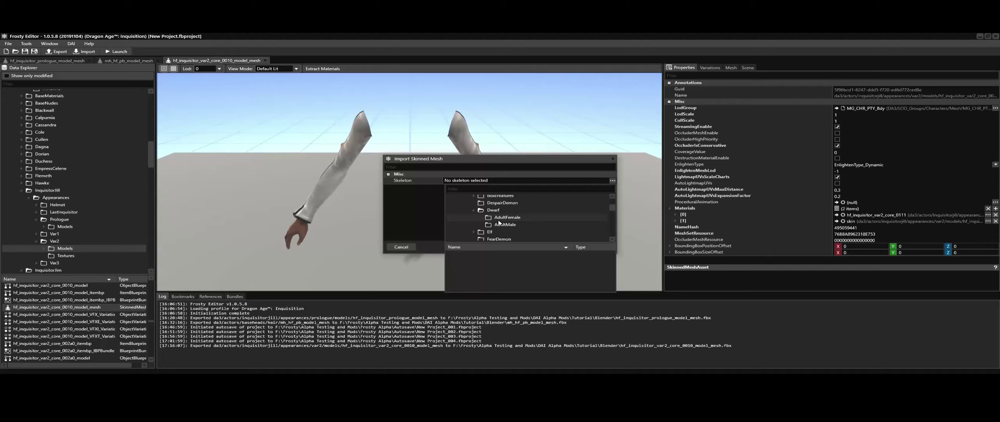
{"action": "left_click", "coordinate": [499, 220]}
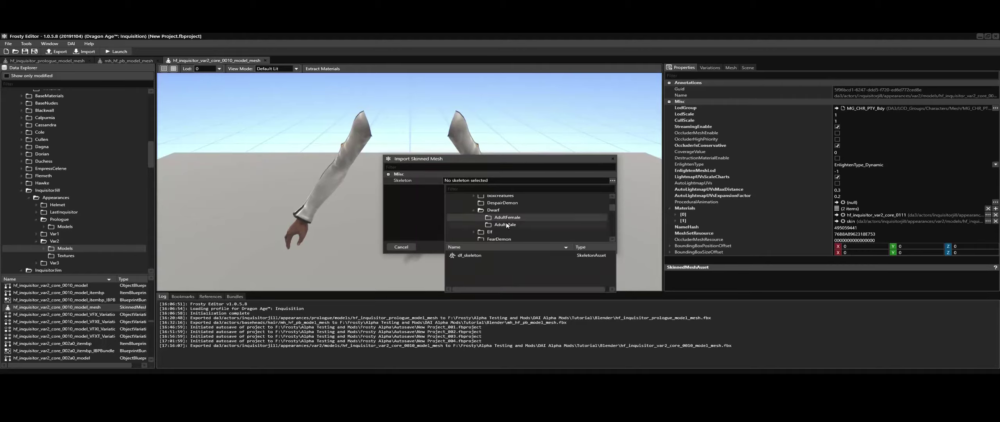
{"action": "left_click", "coordinate": [506, 225]}
{"action": "scroll", "coordinate": [508, 223], "scroll_direction": "down", "scroll_amount": 1}
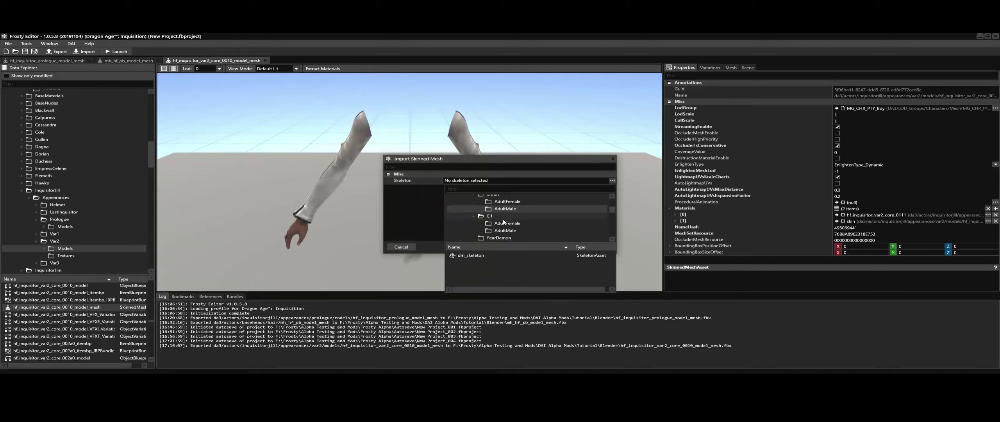
{"action": "left_click", "coordinate": [507, 224]}
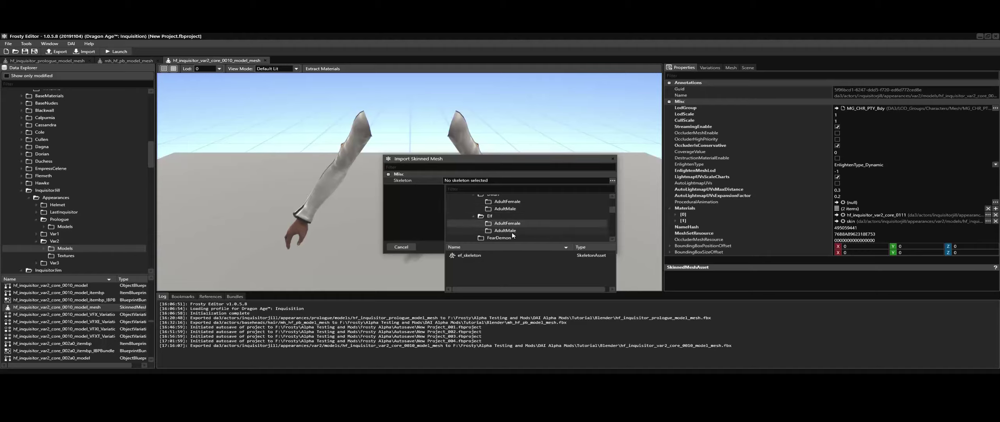
{"action": "left_click", "coordinate": [508, 231]}
{"action": "scroll", "coordinate": [509, 219], "scroll_direction": "down", "scroll_amount": 3}
{"action": "left_click", "coordinate": [473, 210]}
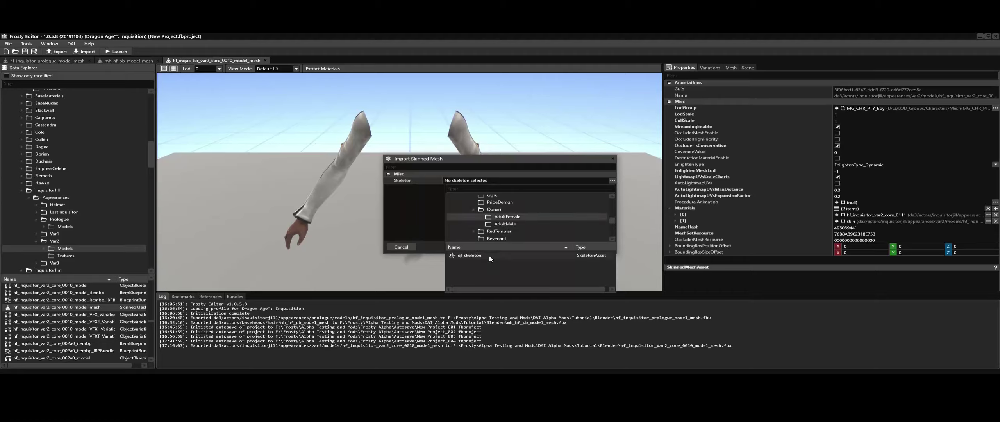
{"action": "left_click", "coordinate": [504, 224]}
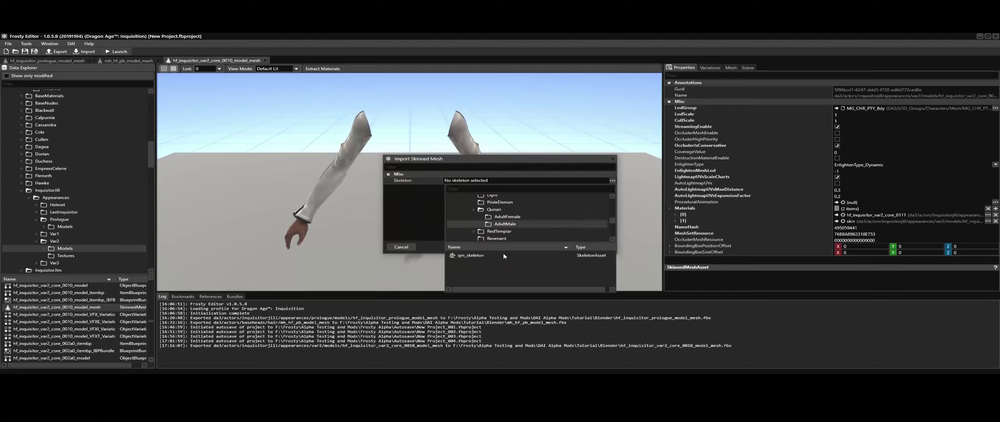
Pick the Human AdultFemale hf_skeleton and import the mesh with it.
{"action": "scroll", "coordinate": [505, 222], "scroll_direction": "up", "scroll_amount": 2}
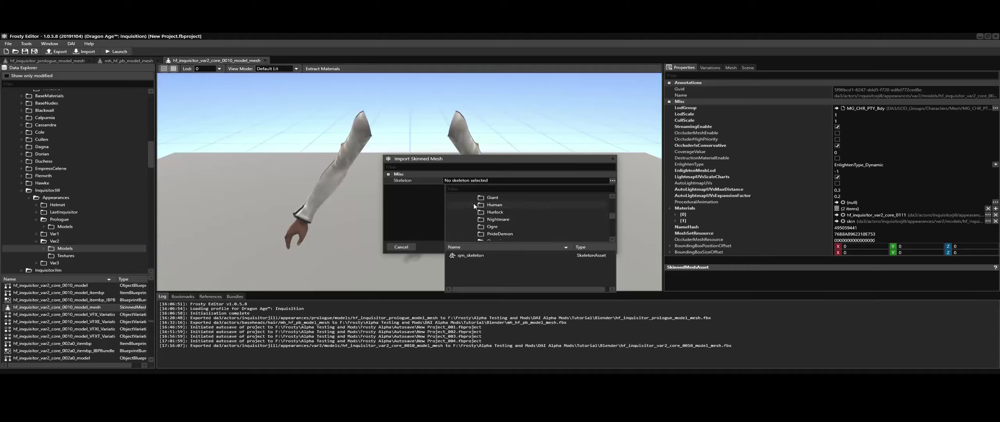
{"action": "left_click", "coordinate": [474, 205]}
{"action": "left_click", "coordinate": [514, 213]}
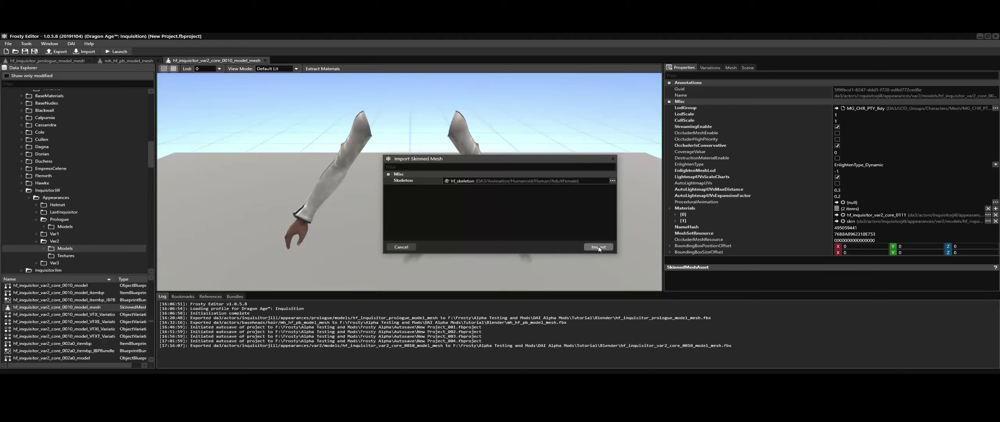
{"action": "left_click", "coordinate": [599, 248]}
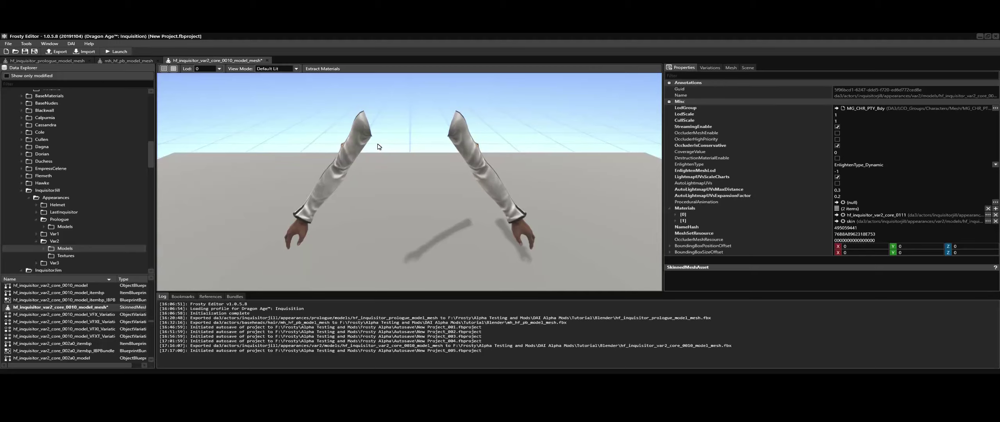
Revert the arm model_mesh asset to its original state and reopen it.
{"action": "right_click", "coordinate": [64, 307]}
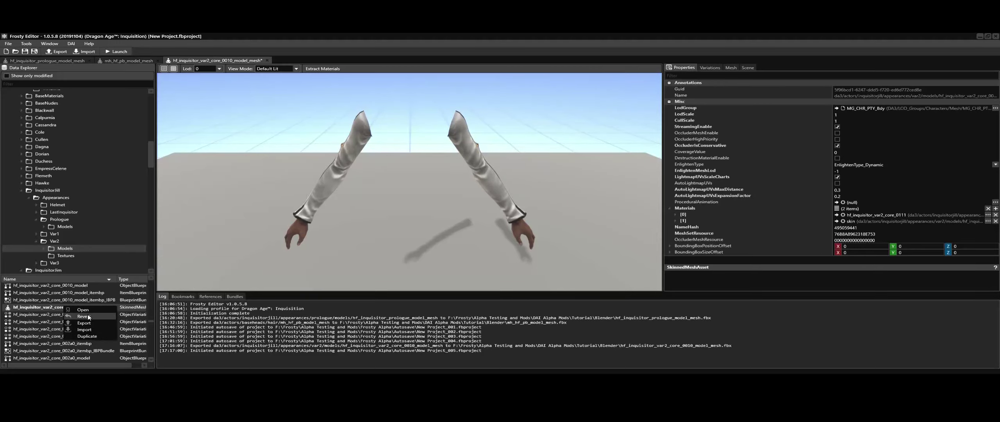
{"action": "left_click", "coordinate": [88, 317]}
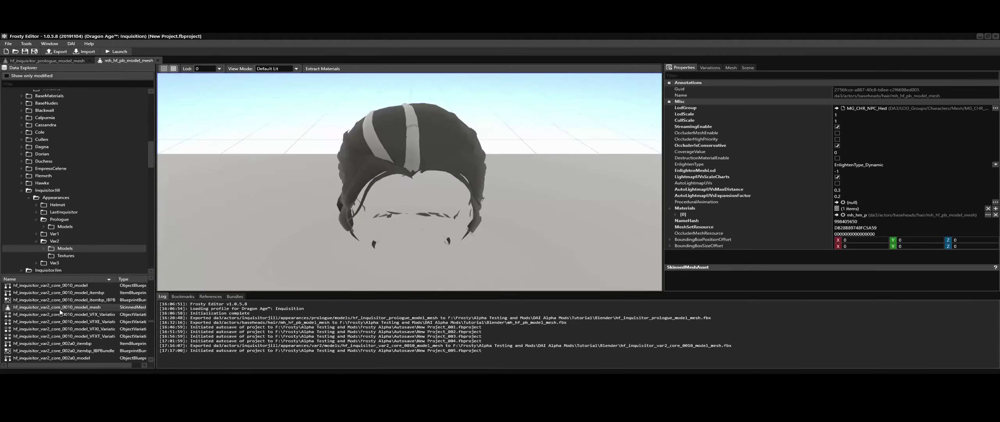
{"action": "double_click", "coordinate": [89, 308]}
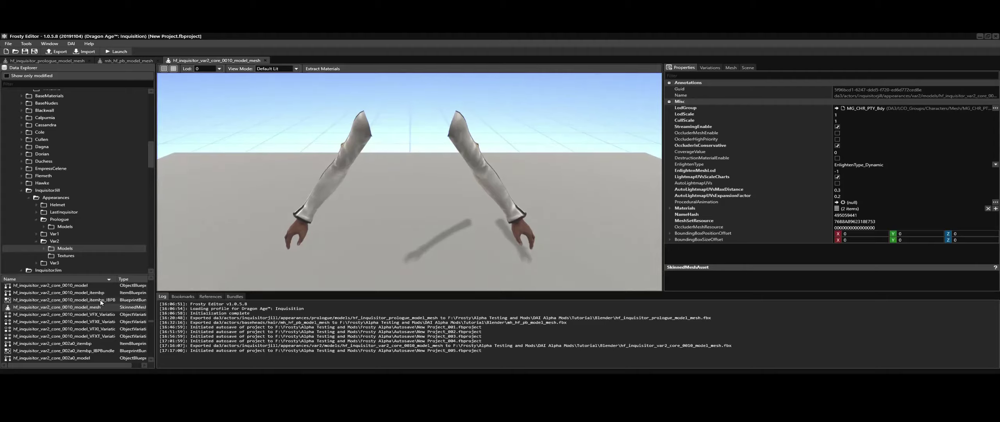
Cycle through the hair and arm mesh tabs, ending on the hf_inquisitor_prologue_model_mesh tab.
{"action": "left_click", "coordinate": [41, 61]}
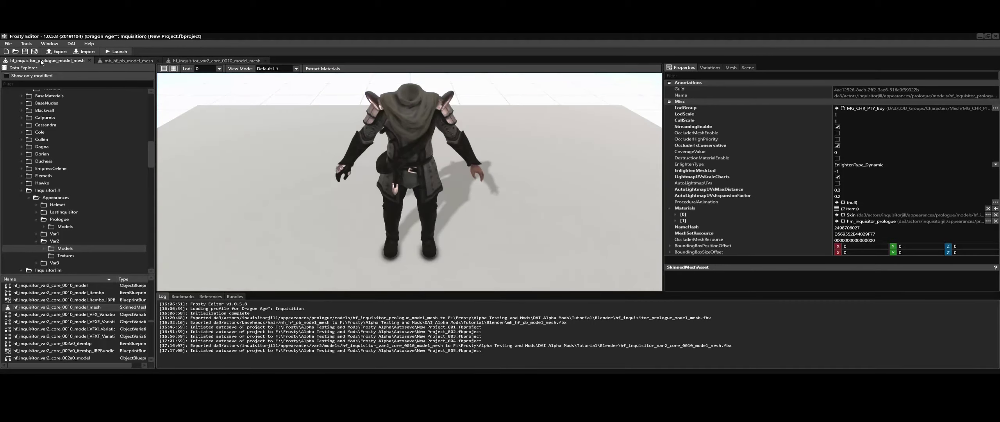
{"action": "left_click", "coordinate": [138, 60]}
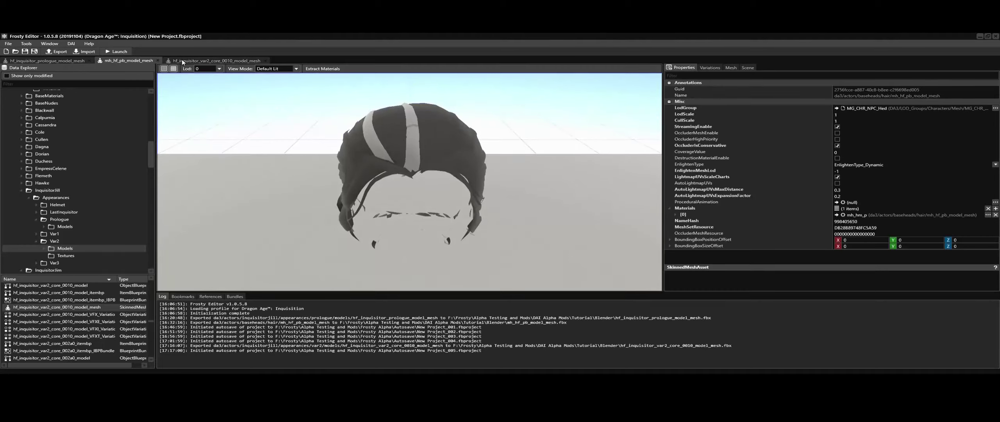
{"action": "left_click", "coordinate": [217, 61]}
{"action": "left_click", "coordinate": [136, 60]}
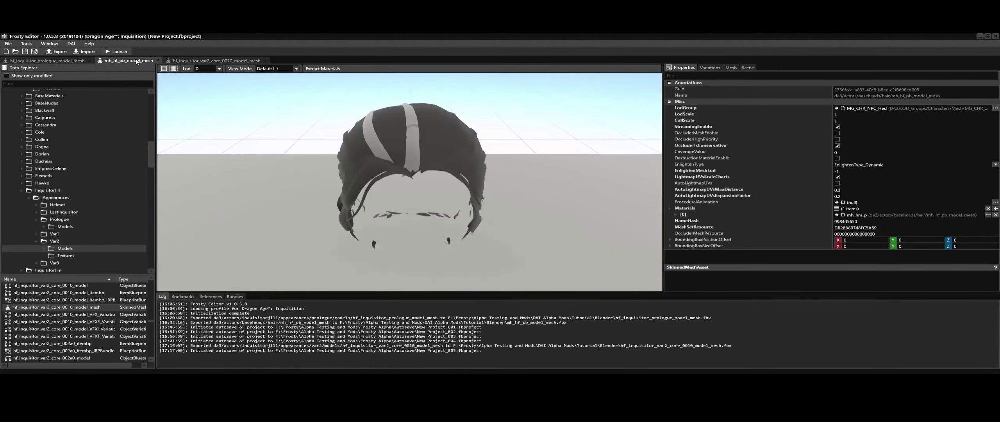
{"action": "left_click", "coordinate": [74, 61]}
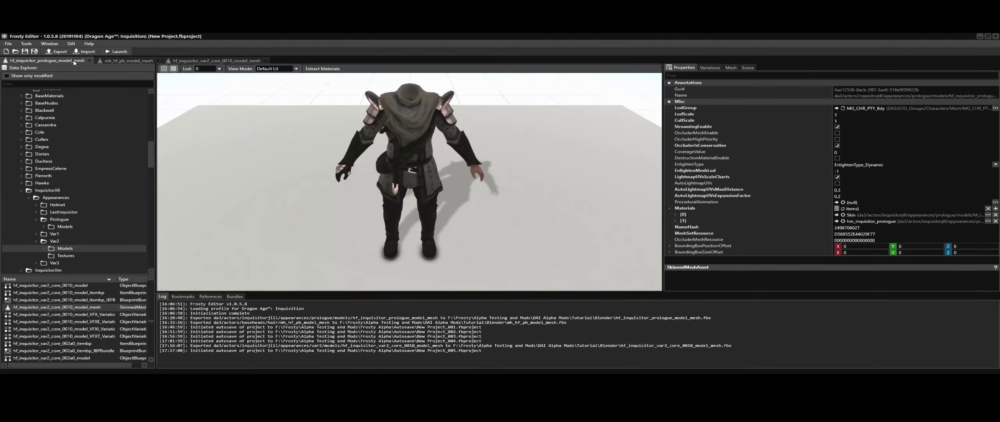